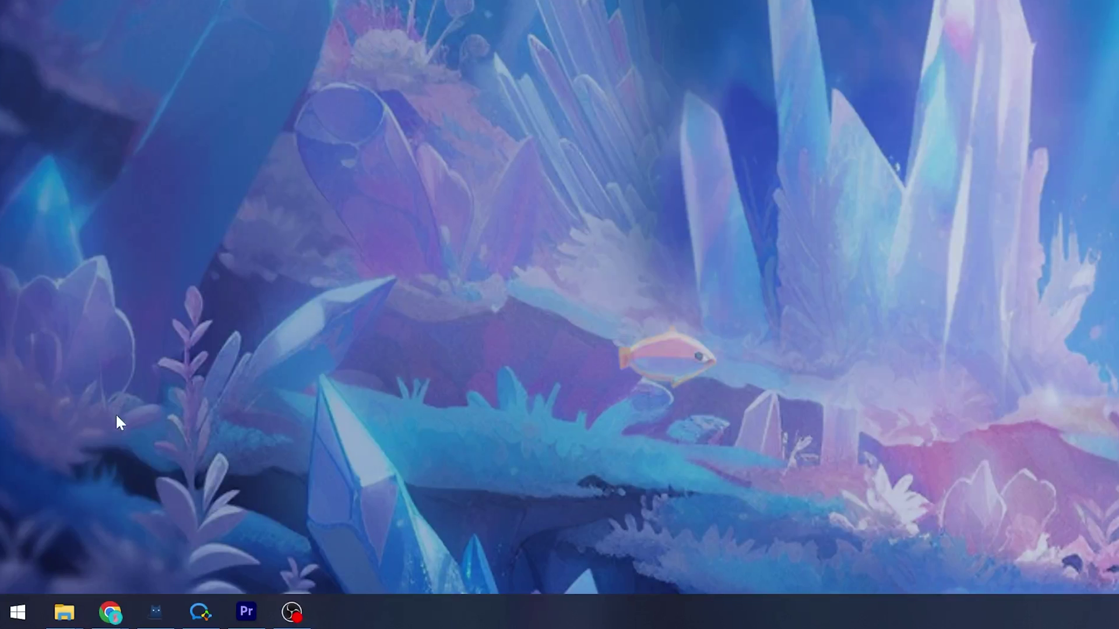
# Step: Search Windows for cmd from the Start button's shortcut menu
pyautogui.rightClick(23, 622)
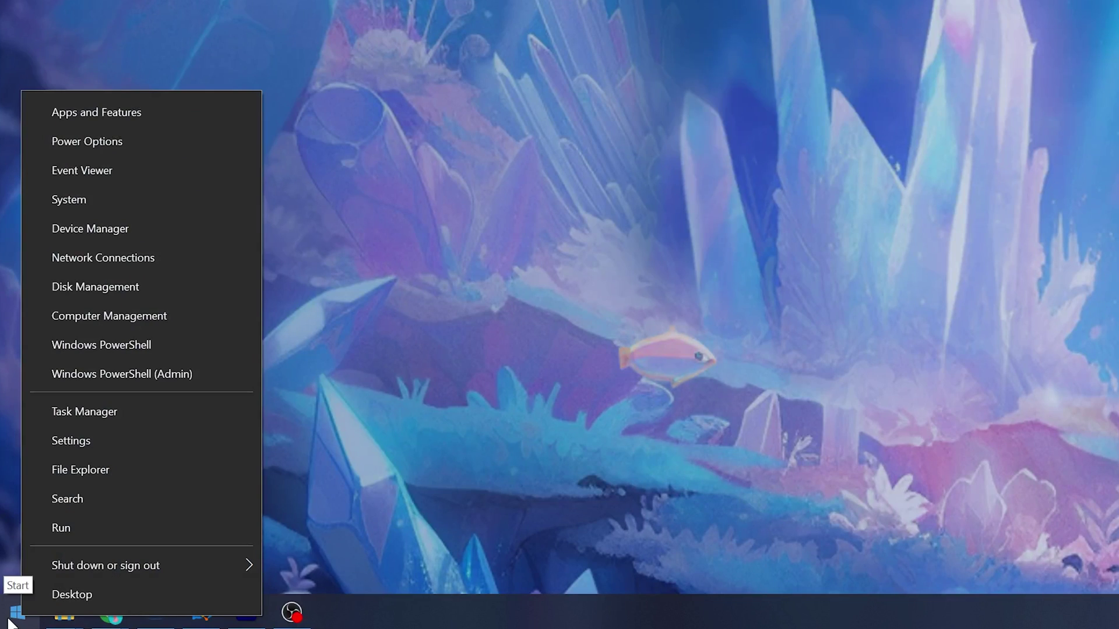
pyautogui.click(69, 496)
pyautogui.write('cmd')
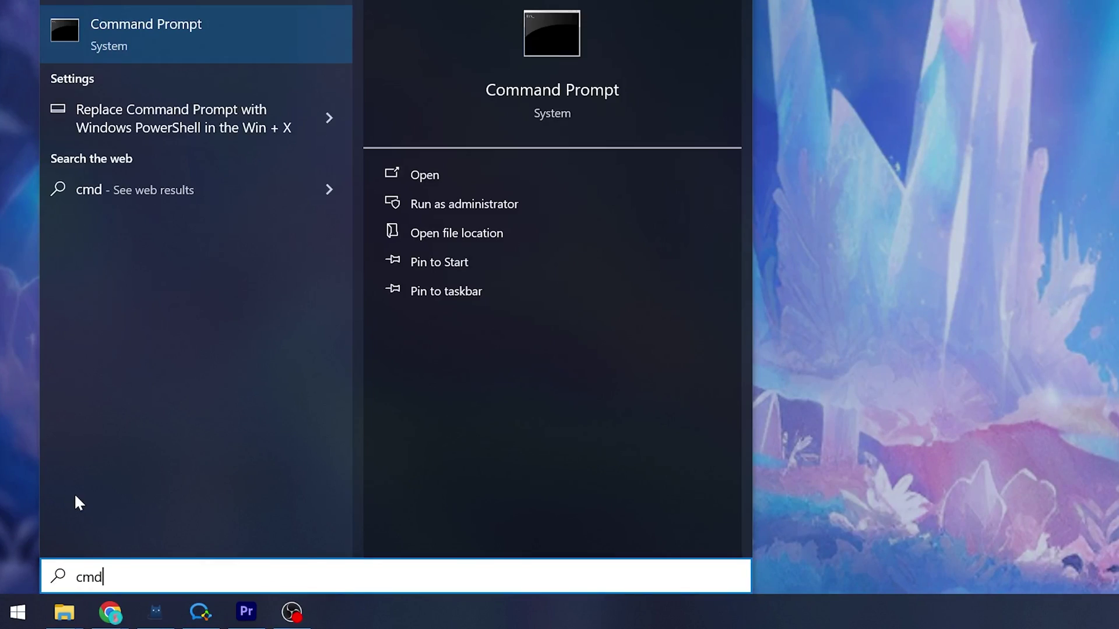
# Step: Launch Command Prompt as administrator and run chkdsk F: /f on drive F:
pyautogui.click(457, 207)
pyautogui.write('chkdsk F: /f')
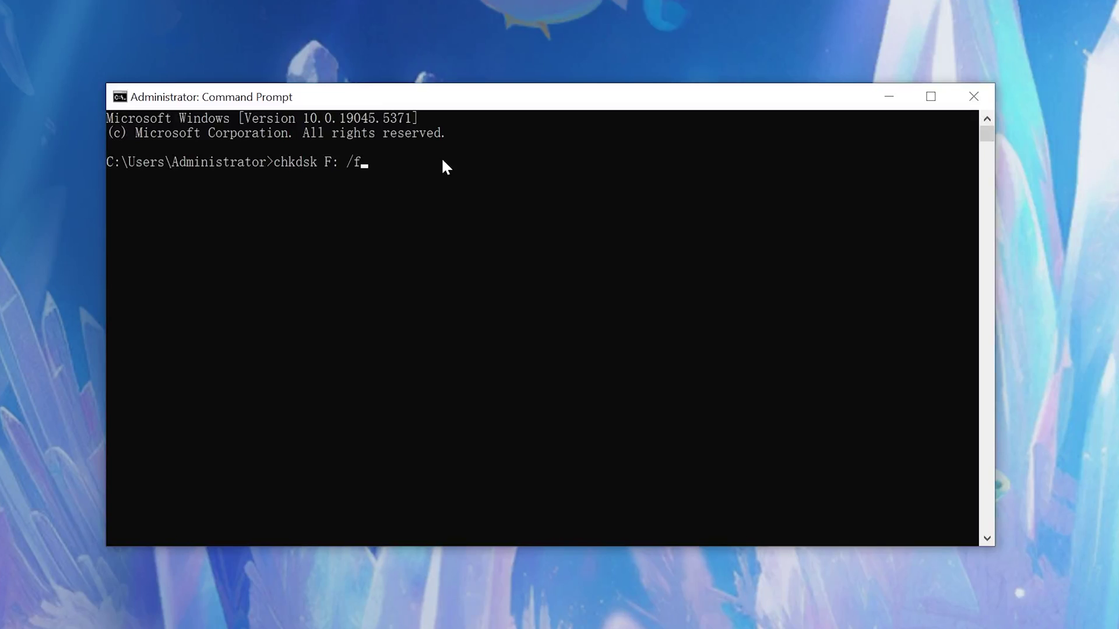
pyautogui.press('Return')
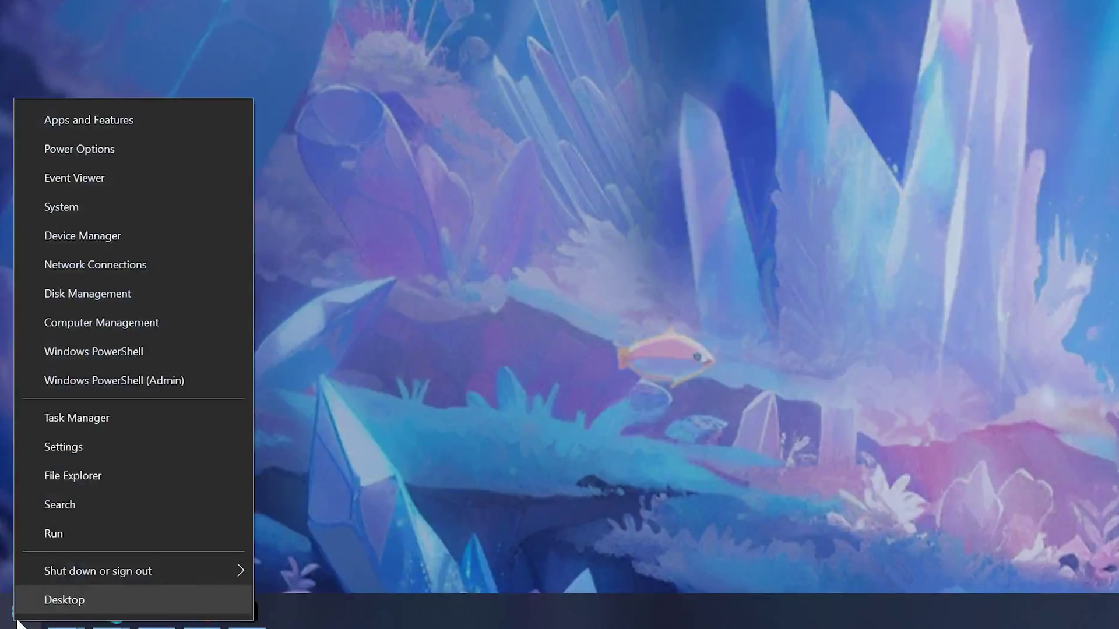
# Step: In Disk Management, reassign the 57.94 GB exFAT removable partition from F: to G:
pyautogui.click(80, 294)
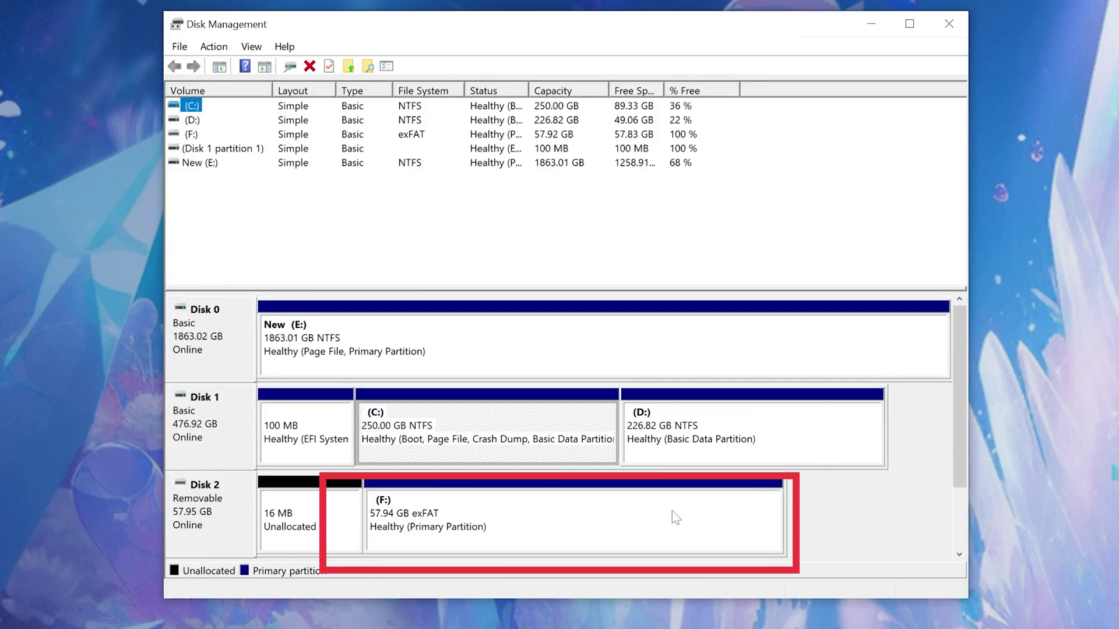
pyautogui.rightClick(670, 511)
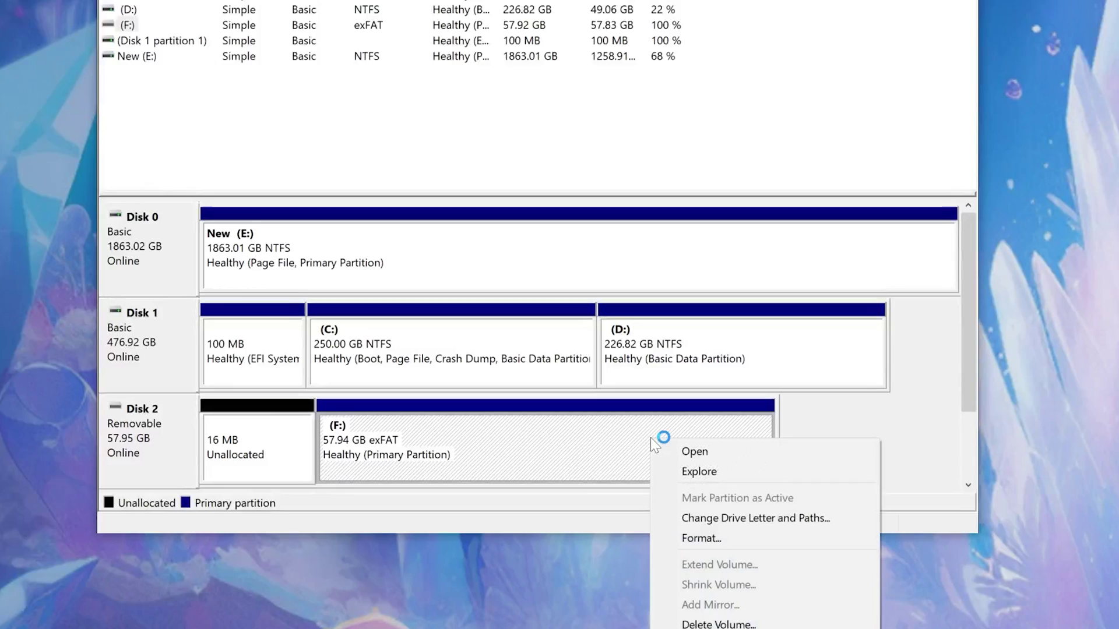
pyautogui.click(694, 518)
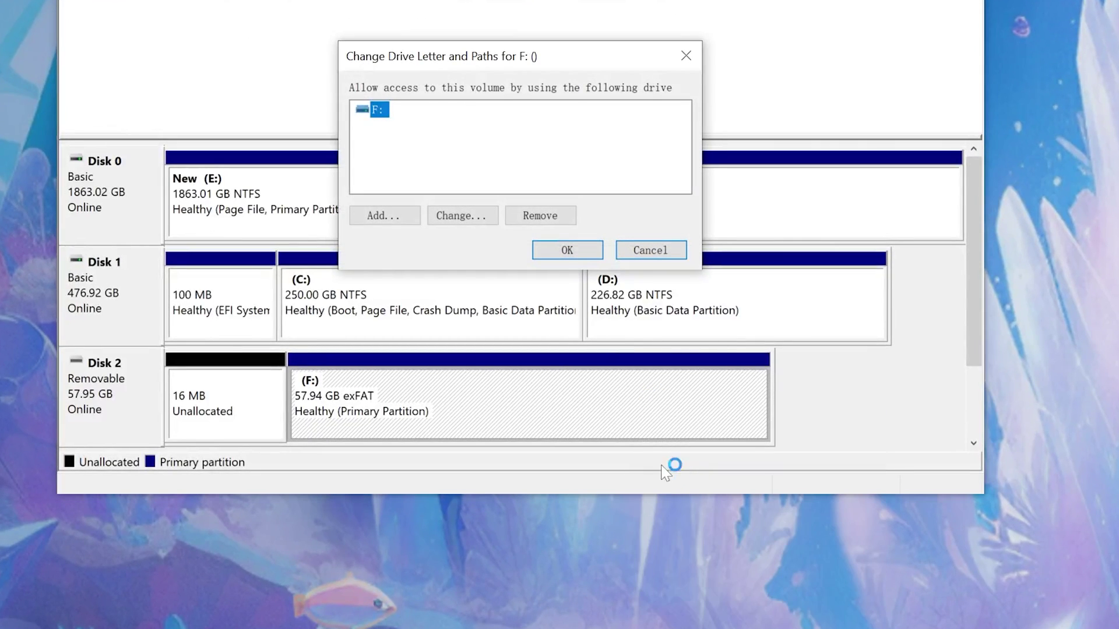
pyautogui.click(461, 216)
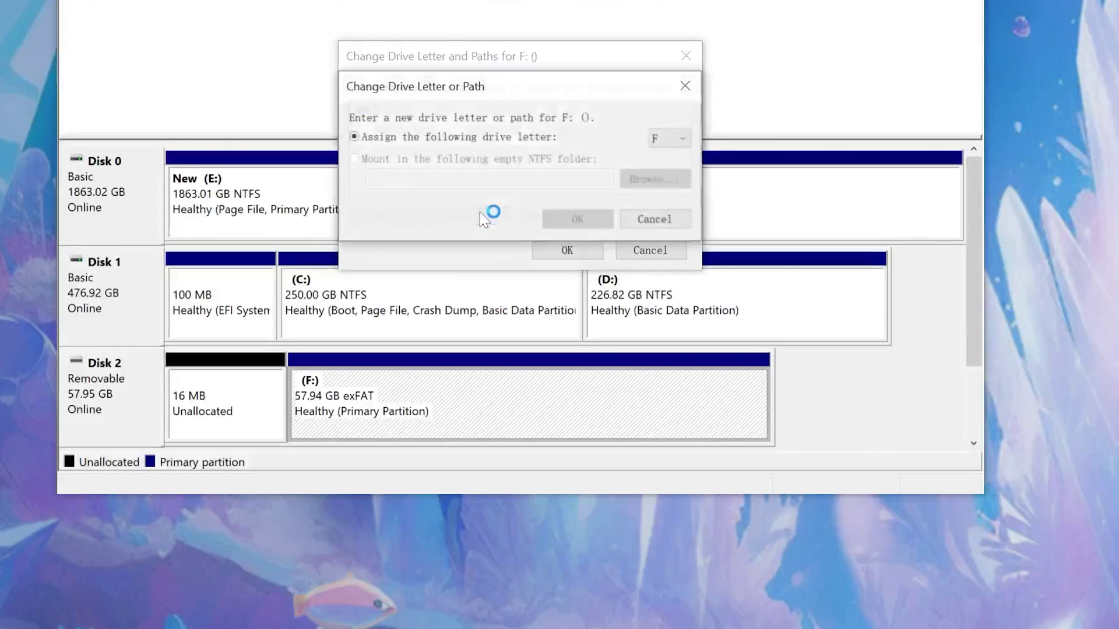
pyautogui.click(670, 138)
pyautogui.click(667, 190)
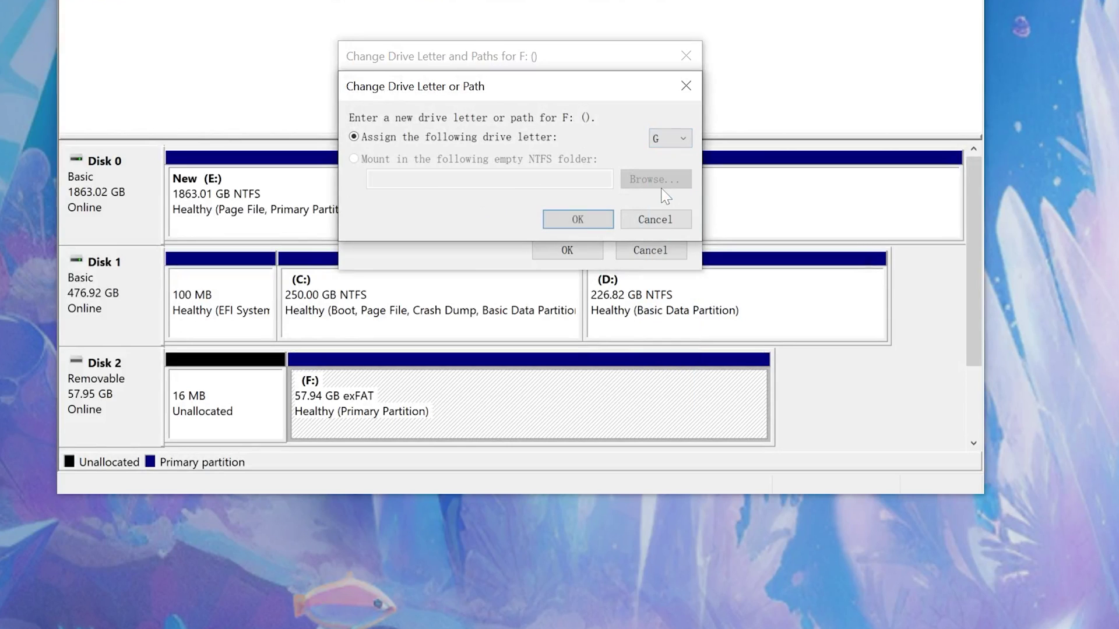
pyautogui.click(603, 219)
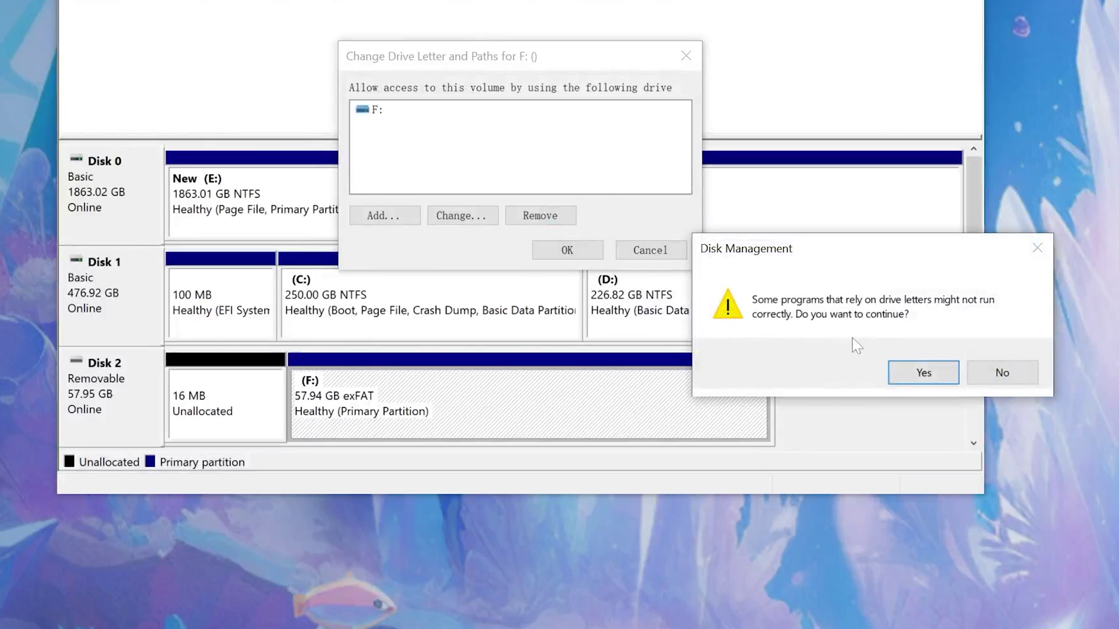
pyautogui.click(924, 372)
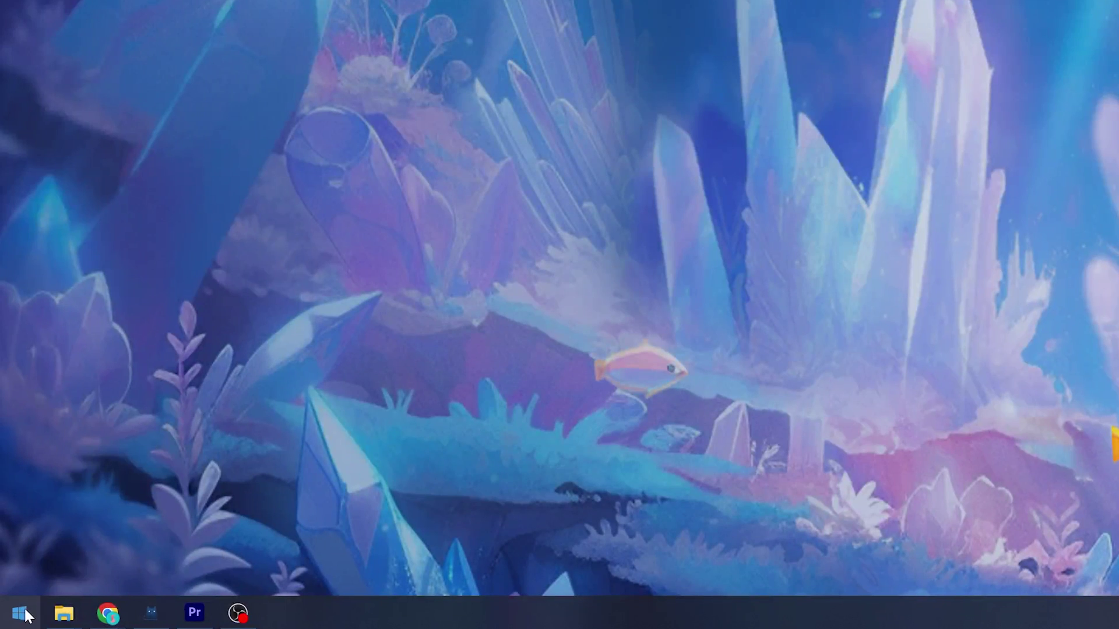
# Step: Open Device Manager and expand the Universal Serial Bus controllers list
pyautogui.rightClick(28, 607)
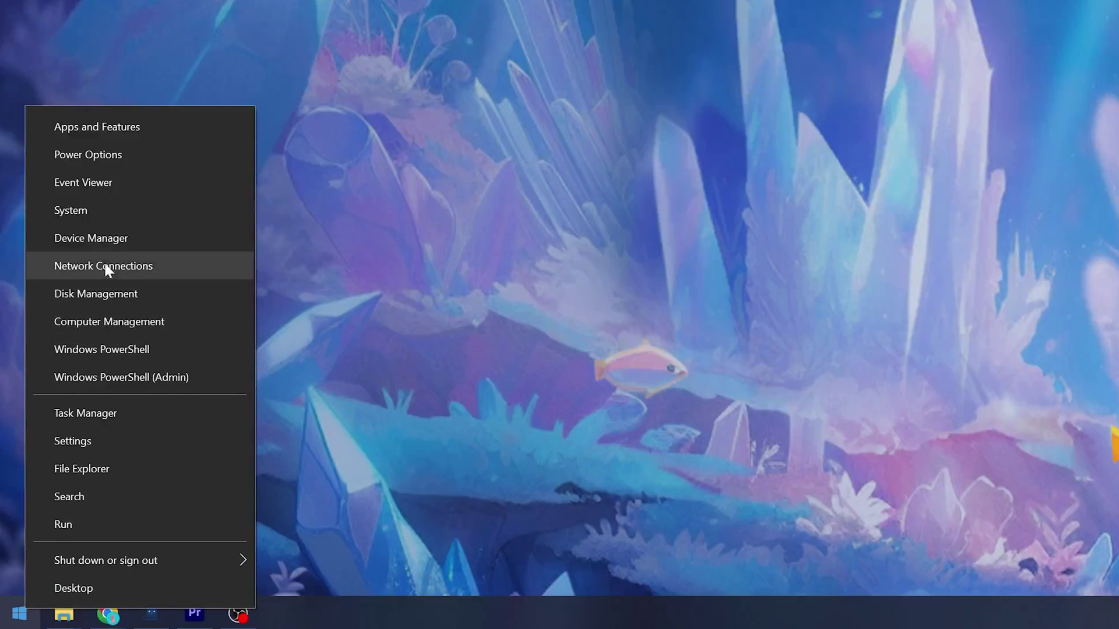
pyautogui.click(114, 243)
pyautogui.click(248, 535)
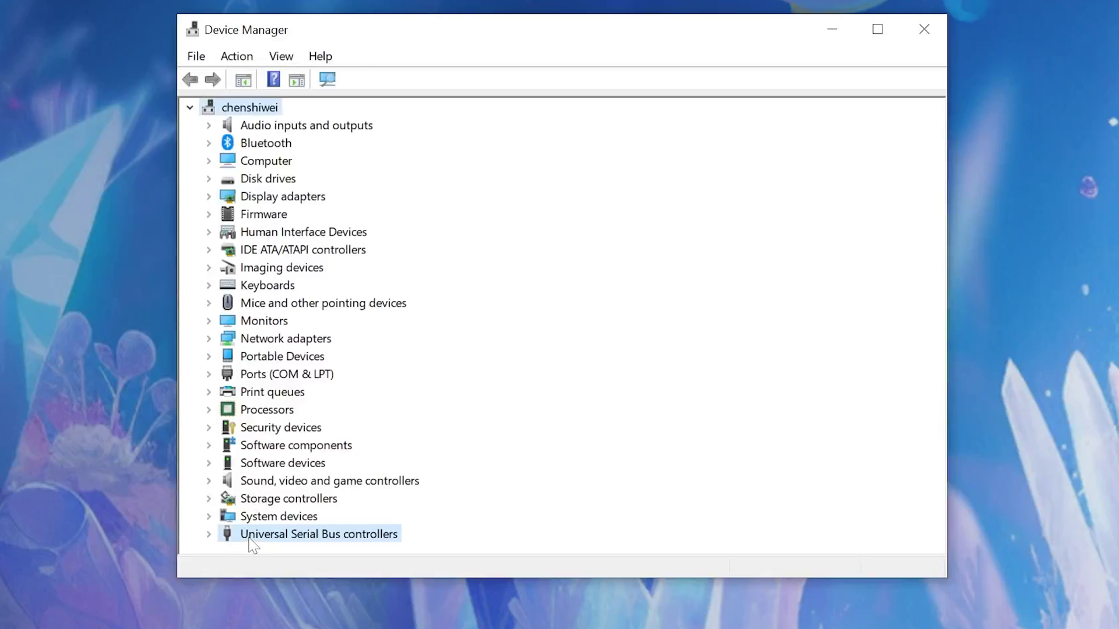
pyautogui.click(209, 534)
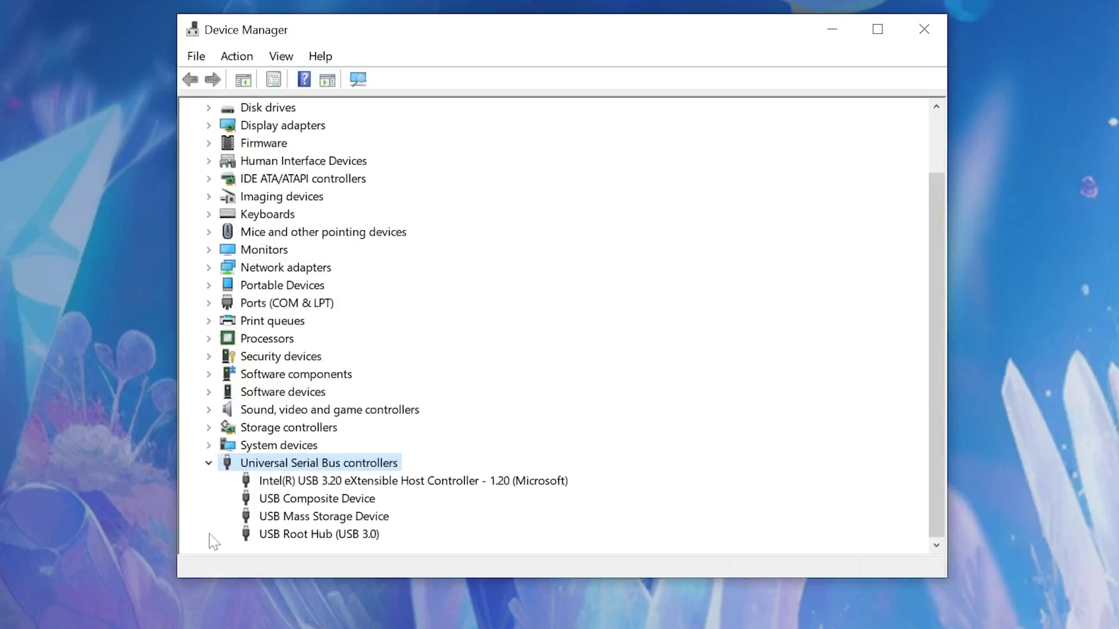
# Step: Update the USB Composite Device driver, letting Windows search automatically
pyautogui.click(349, 500)
pyautogui.rightClick(350, 504)
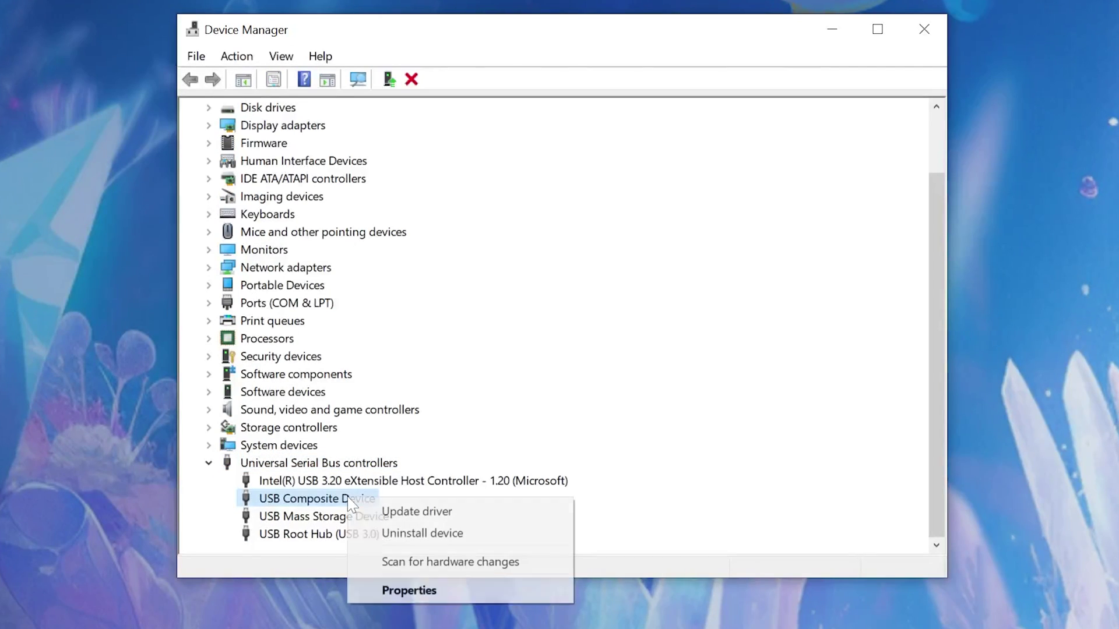
pyautogui.click(381, 513)
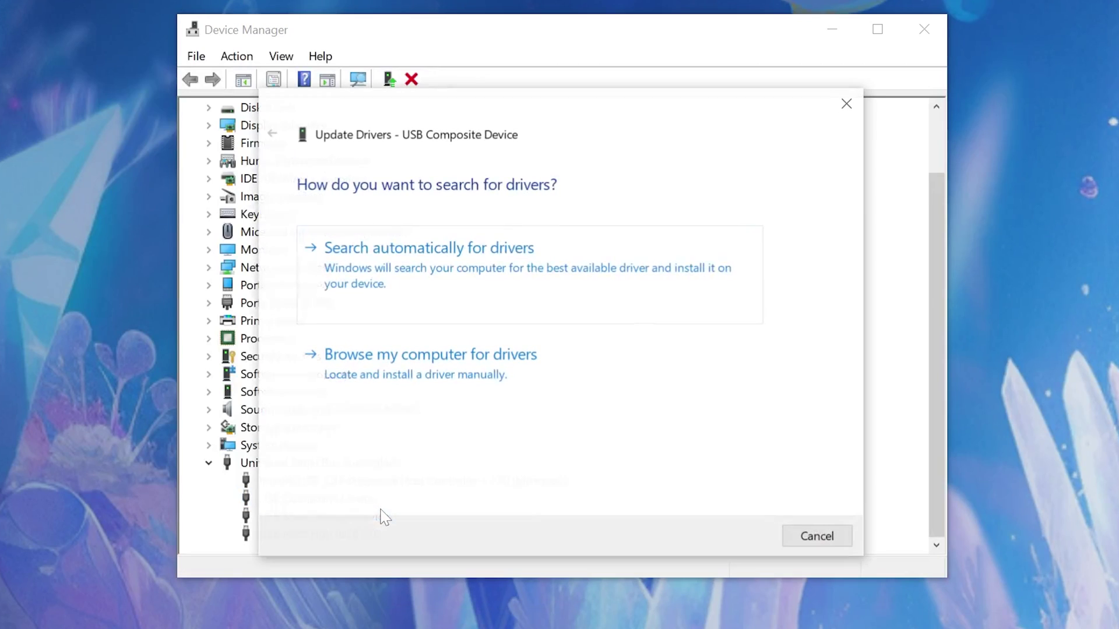
pyautogui.click(467, 289)
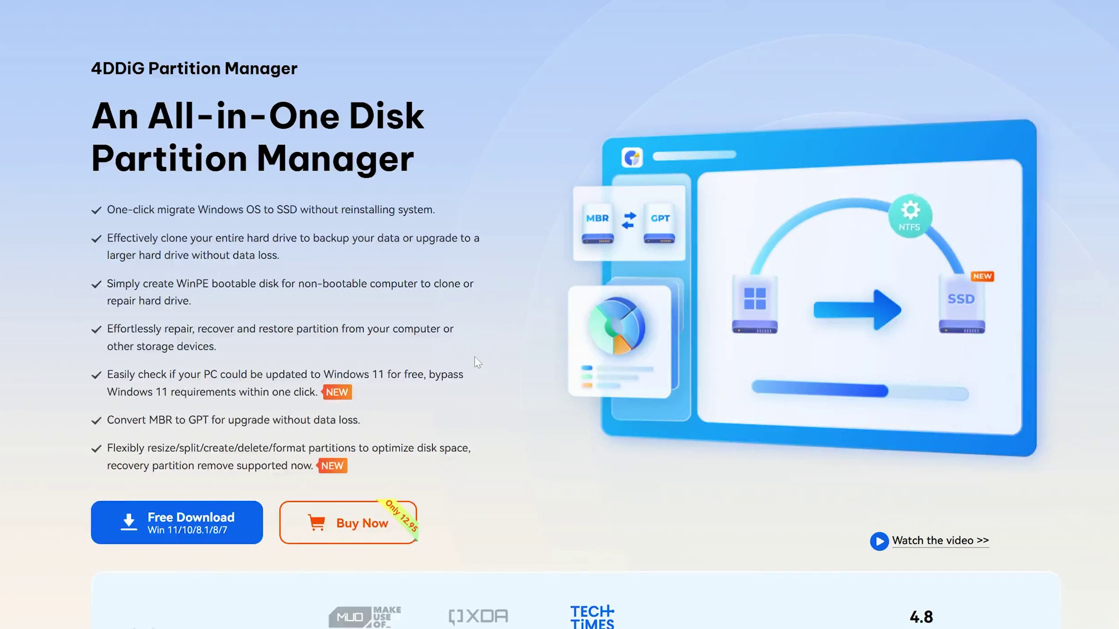
pyautogui.scroll(-8, 474, 357)
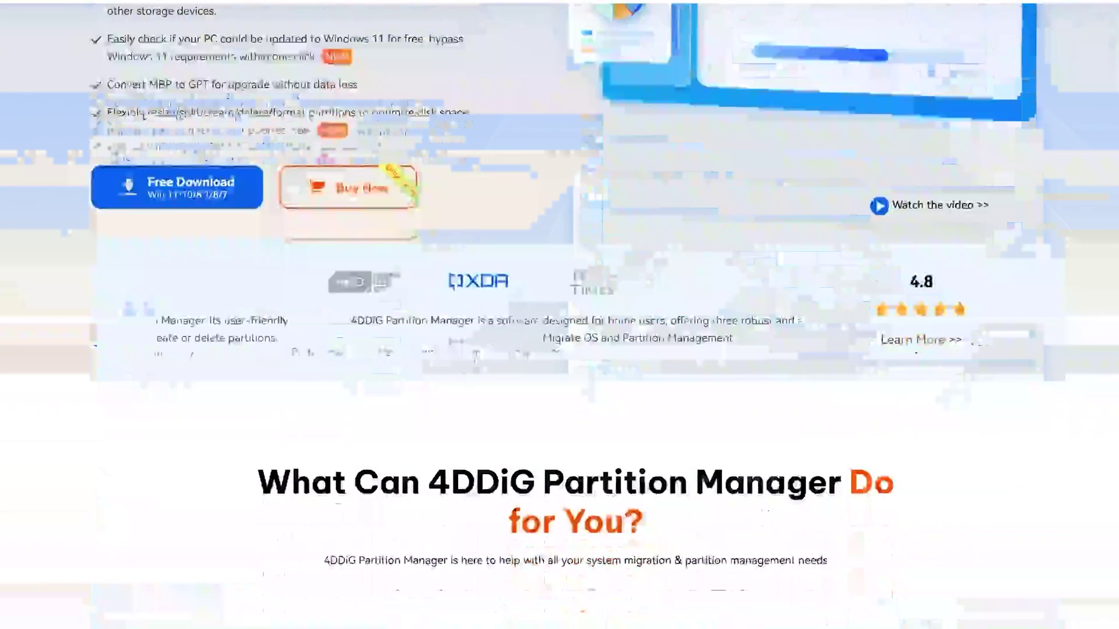
pyautogui.scroll(-3, 474, 361)
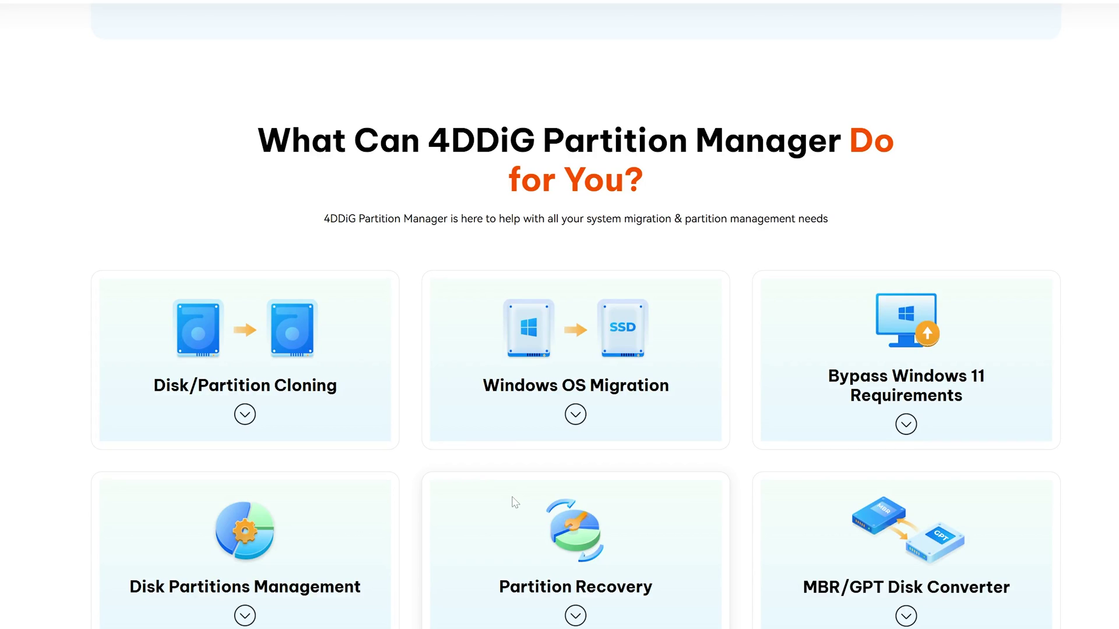
pyautogui.scroll(-12, 515, 502)
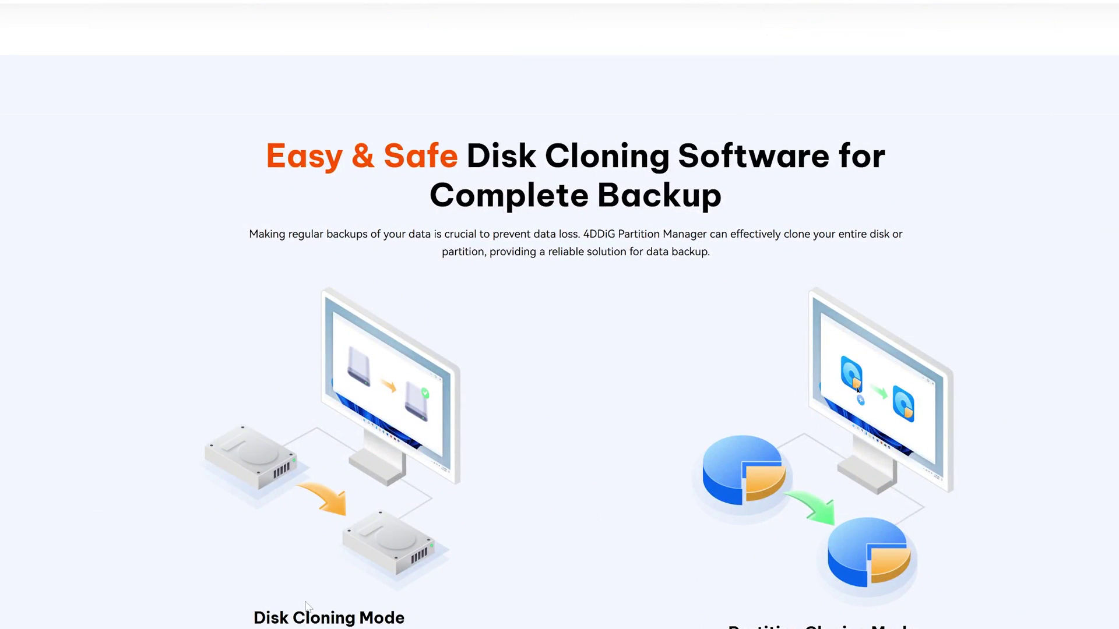
pyautogui.moveTo(254, 618); pyautogui.dragTo(412, 613)
pyautogui.scroll(-10, 412, 611)
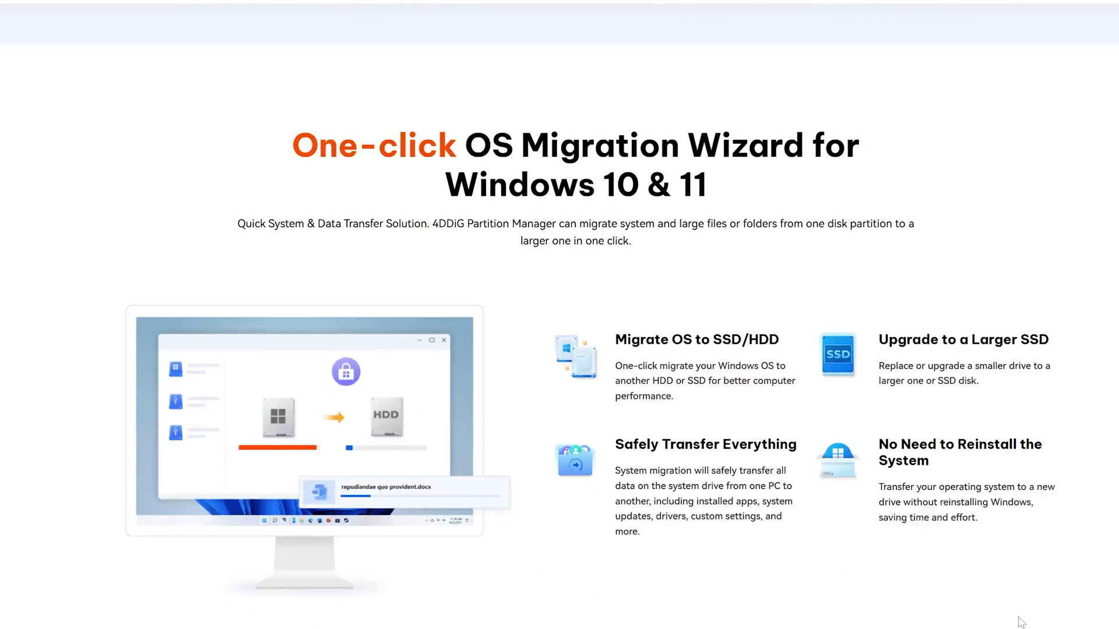
pyautogui.scroll(-7, 1021, 623)
pyautogui.scroll(-6, 1022, 622)
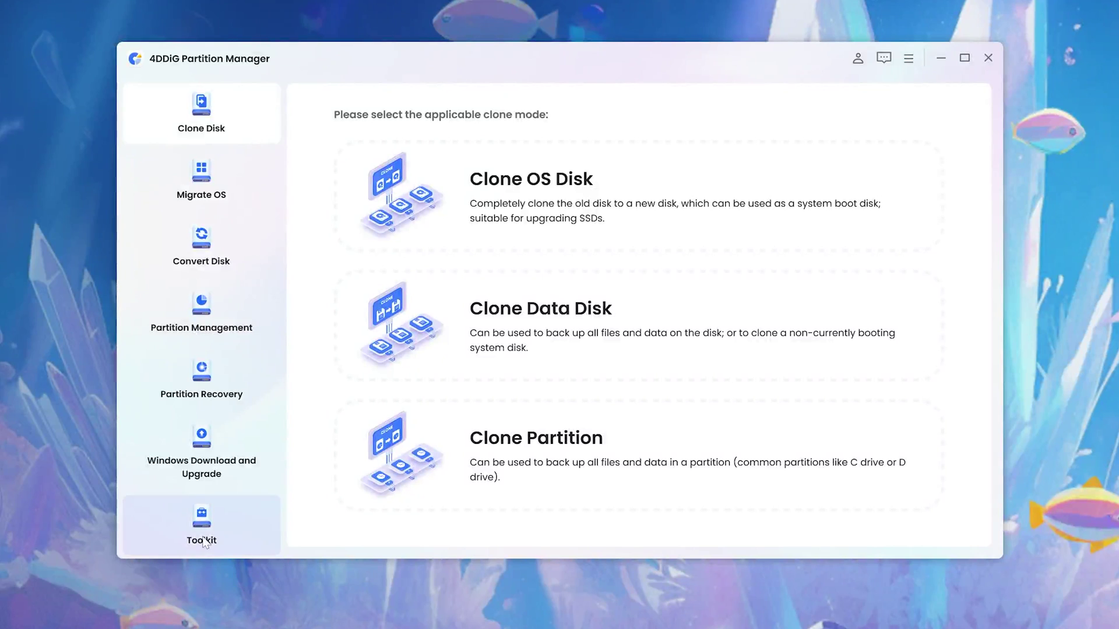
# Step: Run the Toolkit's Repair Partition(s) tool on the G: partition of Disk 2
pyautogui.click(208, 520)
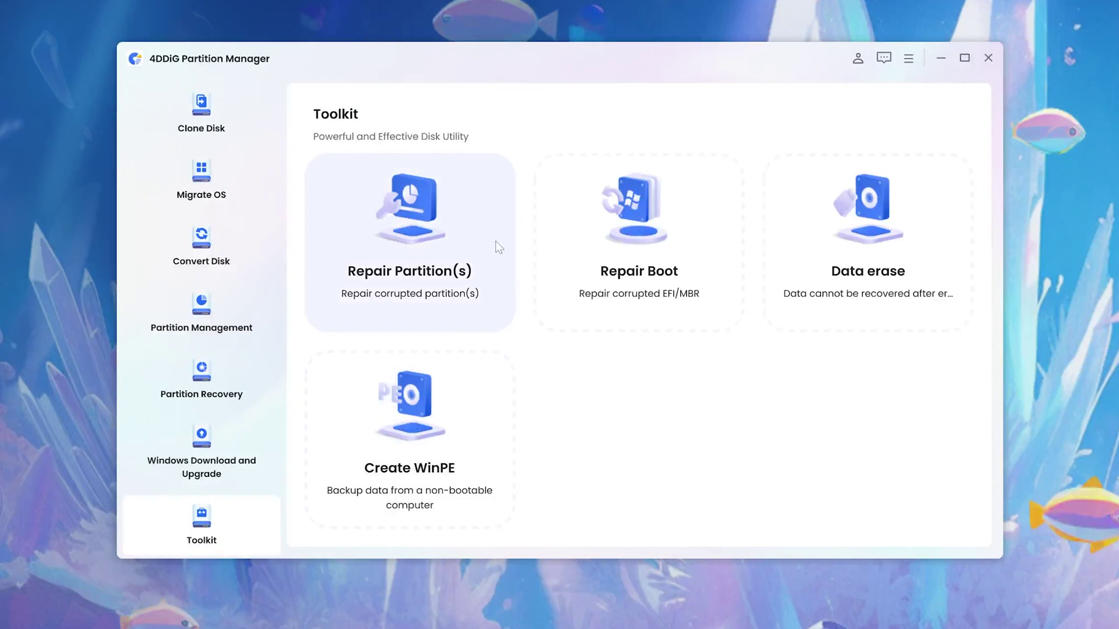
pyautogui.click(396, 256)
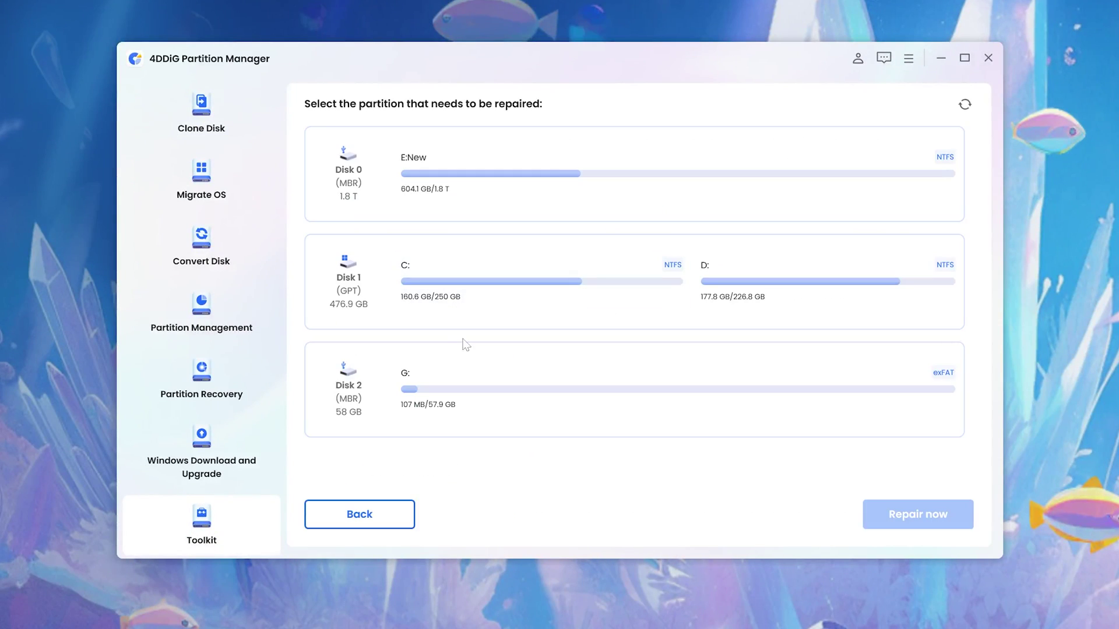
pyautogui.click(446, 387)
pyautogui.click(900, 518)
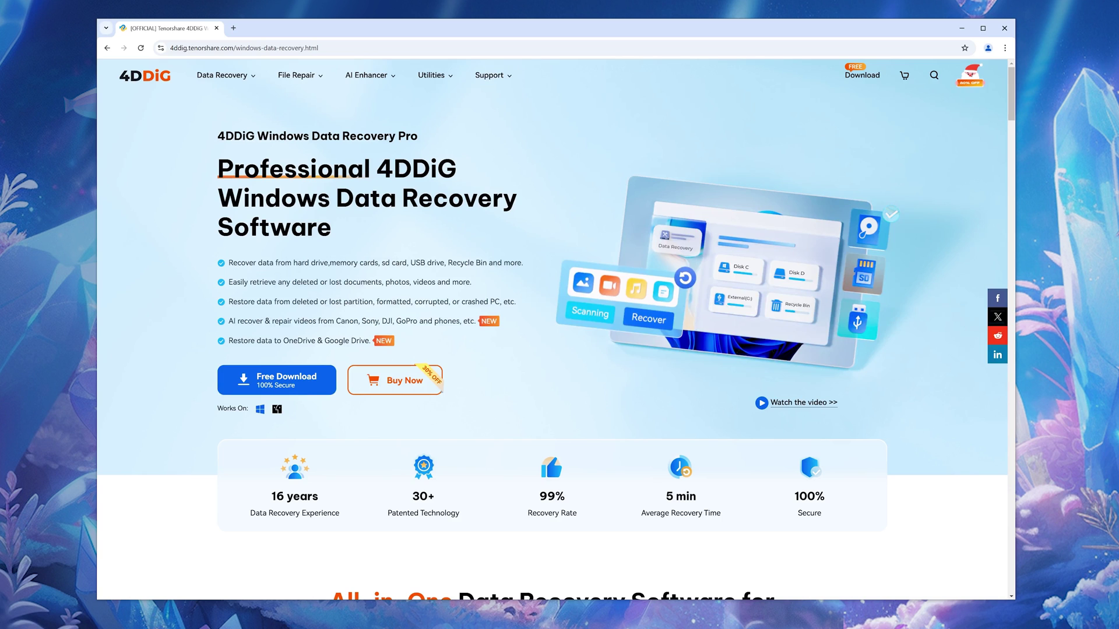
# Step: Highlight the first bullet about recoverable sources on the 4DDiG Data Recovery page
pyautogui.moveTo(229, 262); pyautogui.dragTo(526, 267)
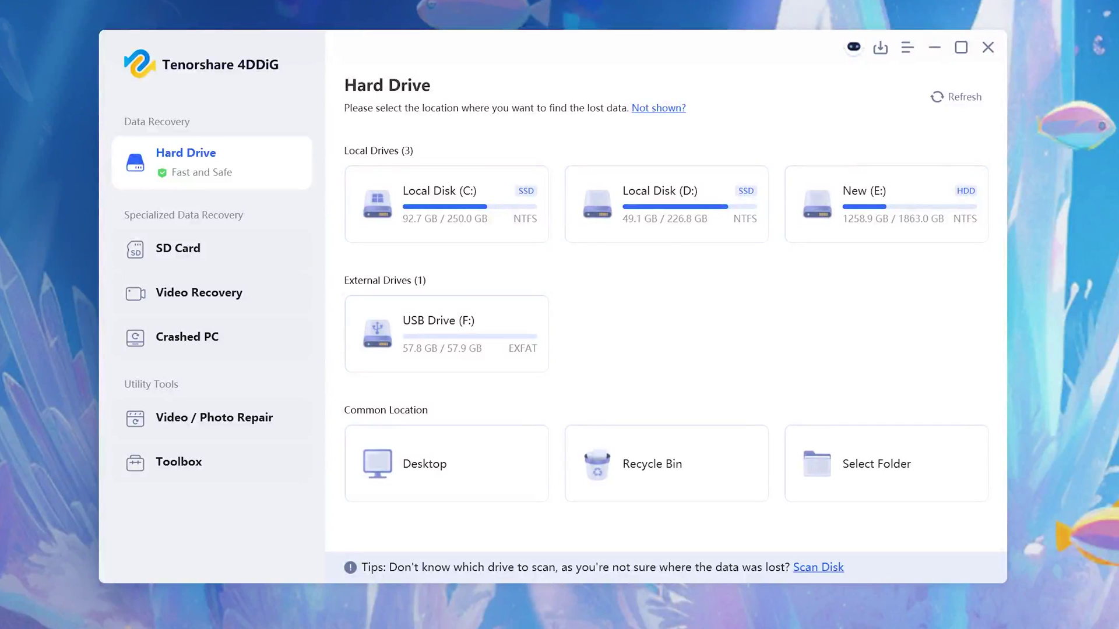
# Step: Scan USB Drive (F:), recover 5.mov from Lost Files to the Desktop, and view it
pyautogui.moveTo(469, 330)
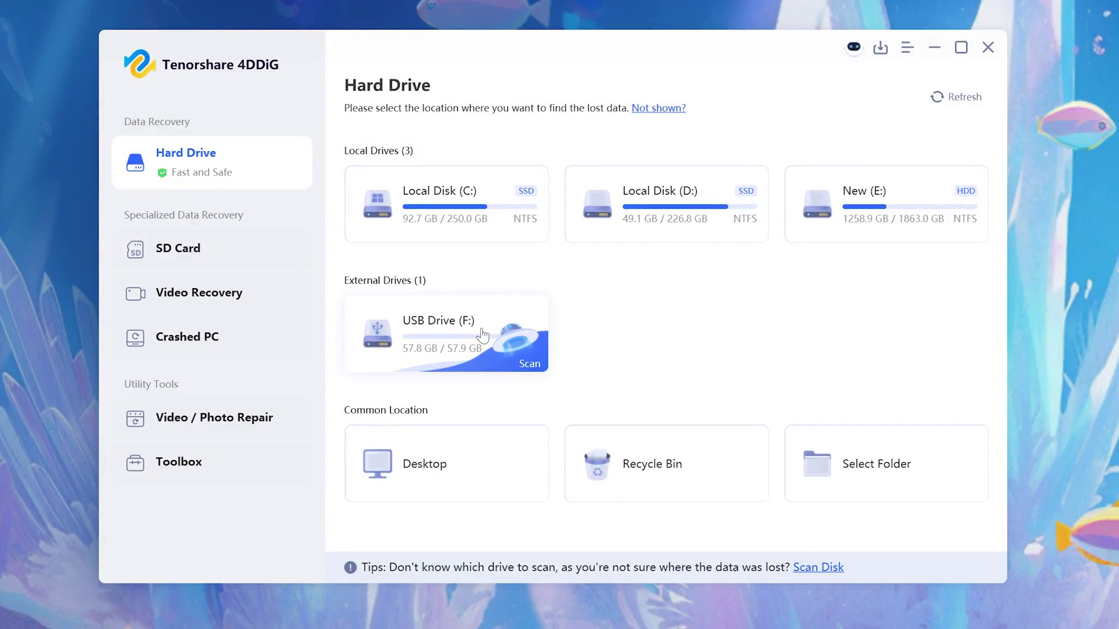
pyautogui.click(539, 367)
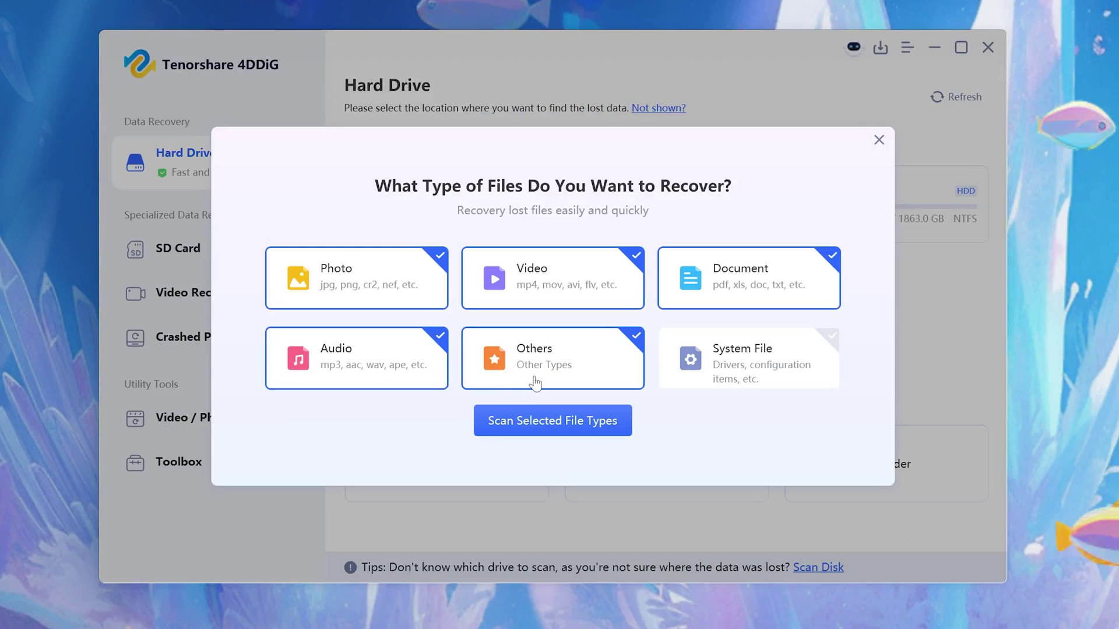
pyautogui.click(546, 419)
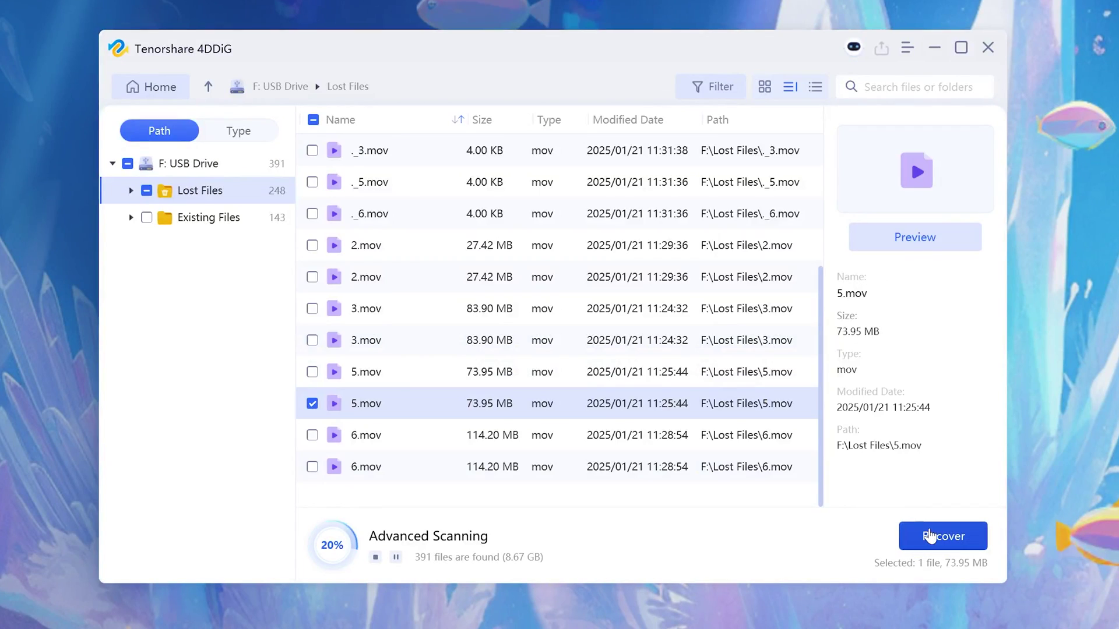
pyautogui.click(941, 534)
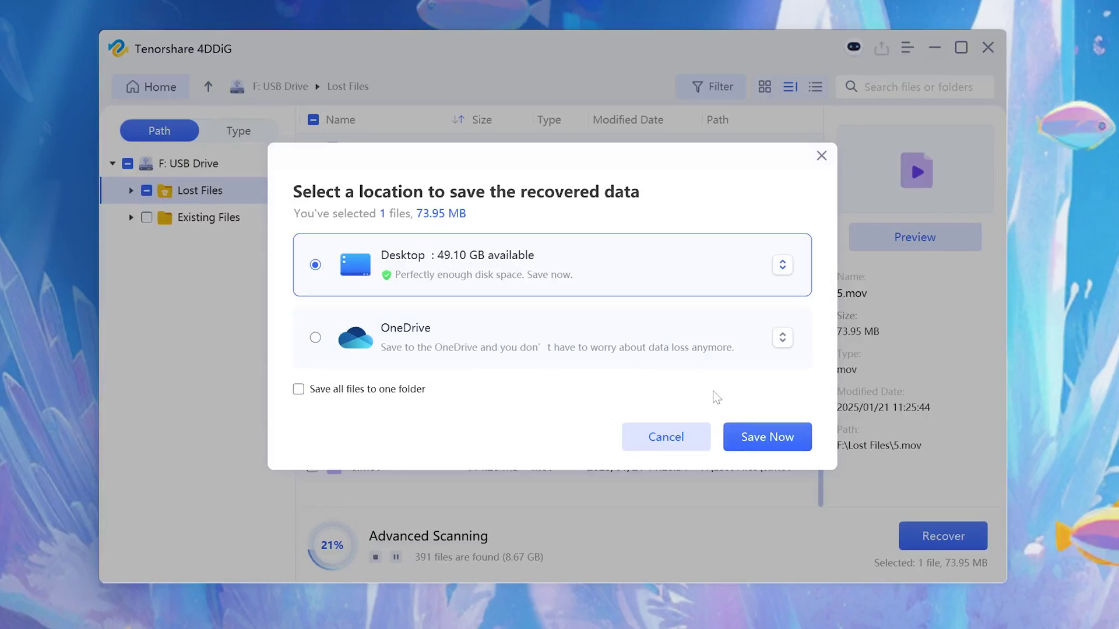
pyautogui.click(758, 449)
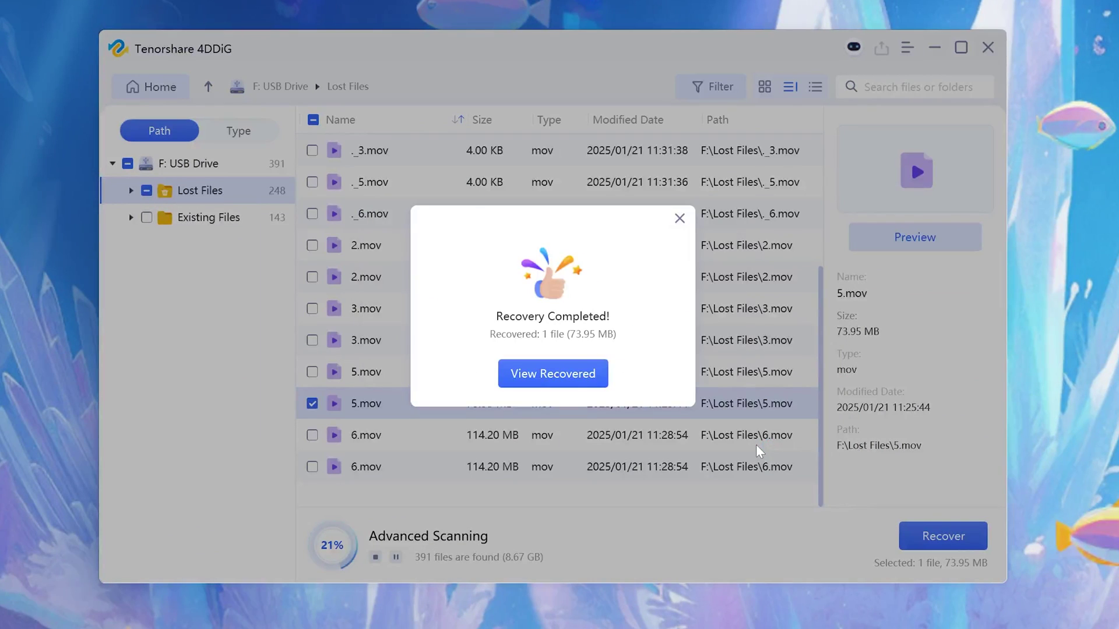
pyautogui.click(553, 373)
# Step: Open folder F, then Lost Files, to reveal the recovered 5.mov video
pyautogui.doubleClick(541, 262)
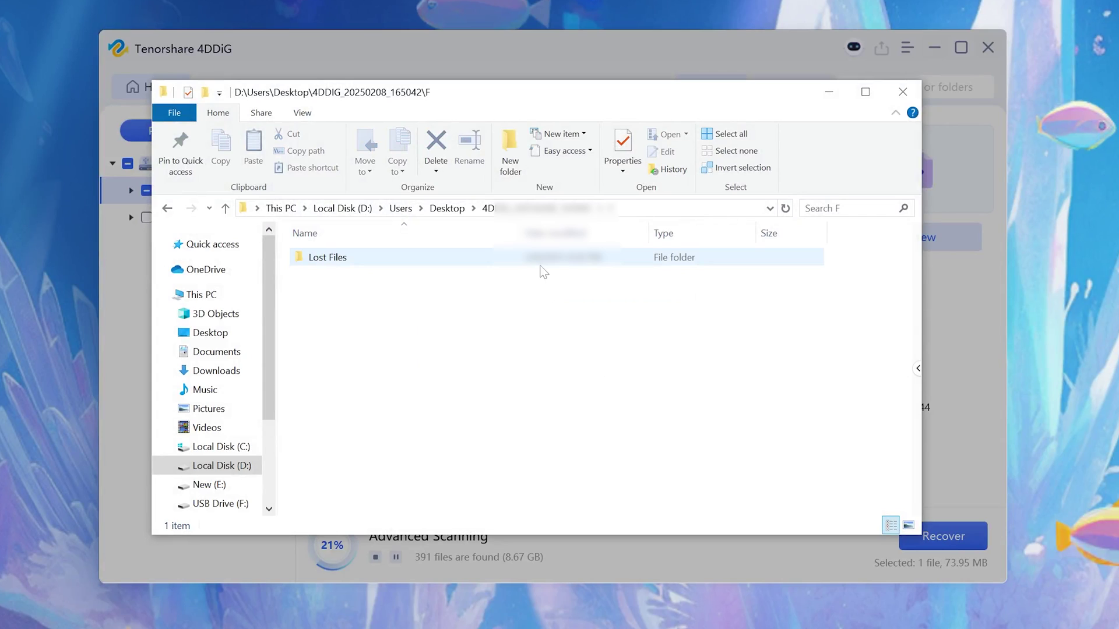
pyautogui.doubleClick(540, 263)
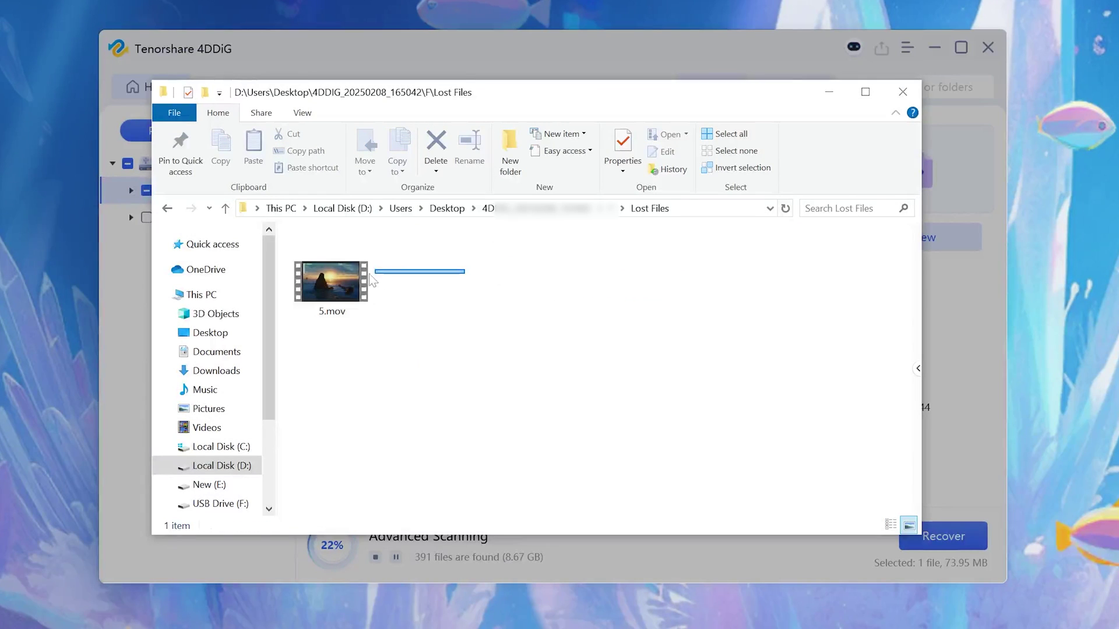
pyautogui.press('Right')
pyautogui.click(591, 346)
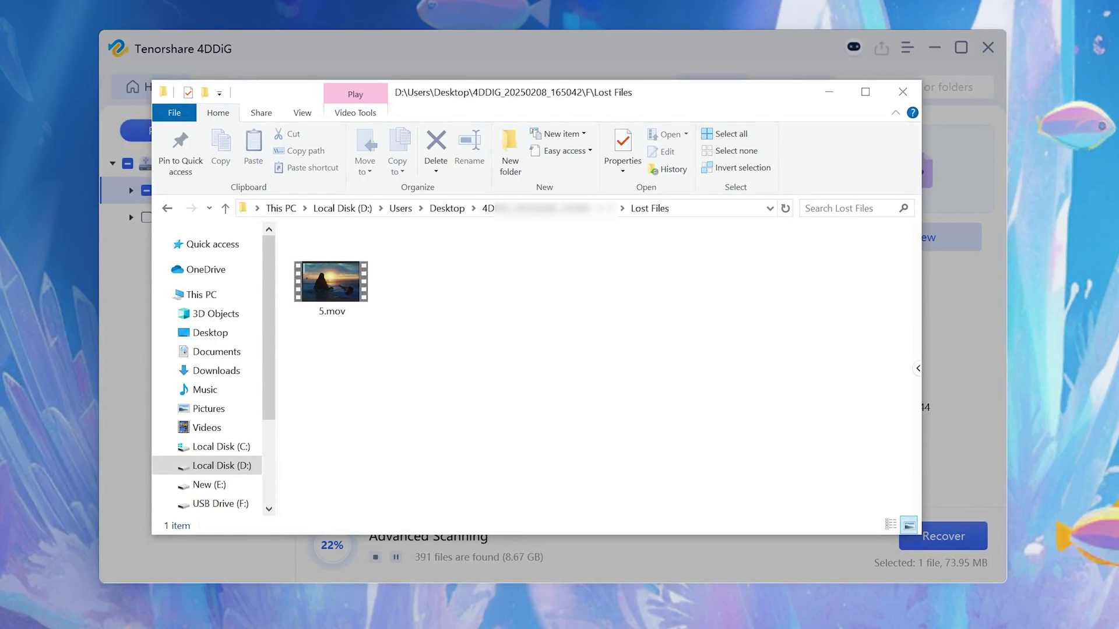